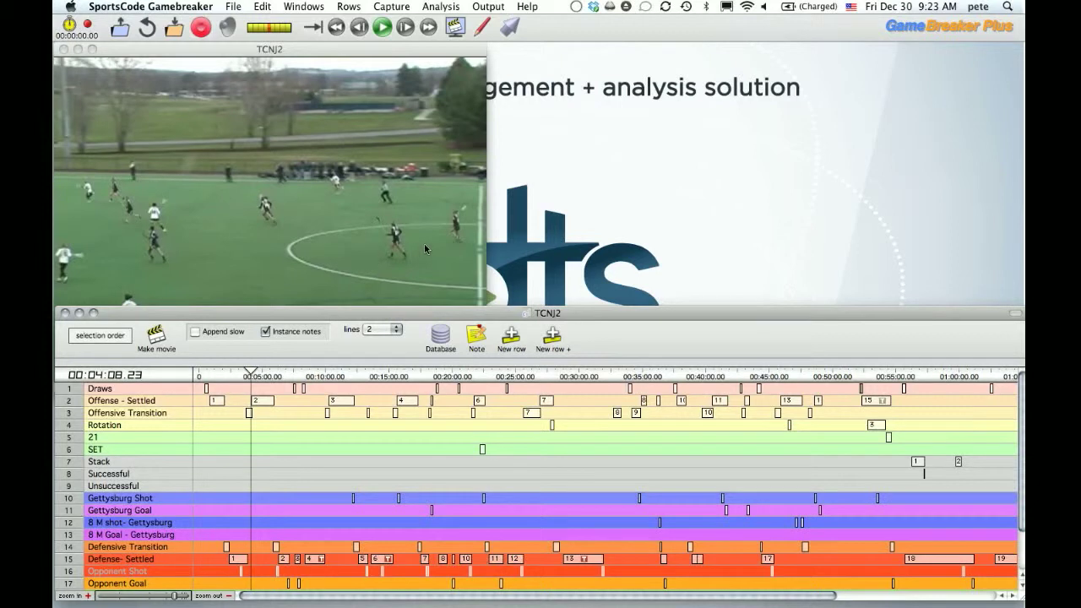
- Try the merge-rows clip ordering, then set movie clip ordering back to selection order
{"action": "left_click_drag", "start_coordinate": [339, 320], "coordinate": [338, 323]}
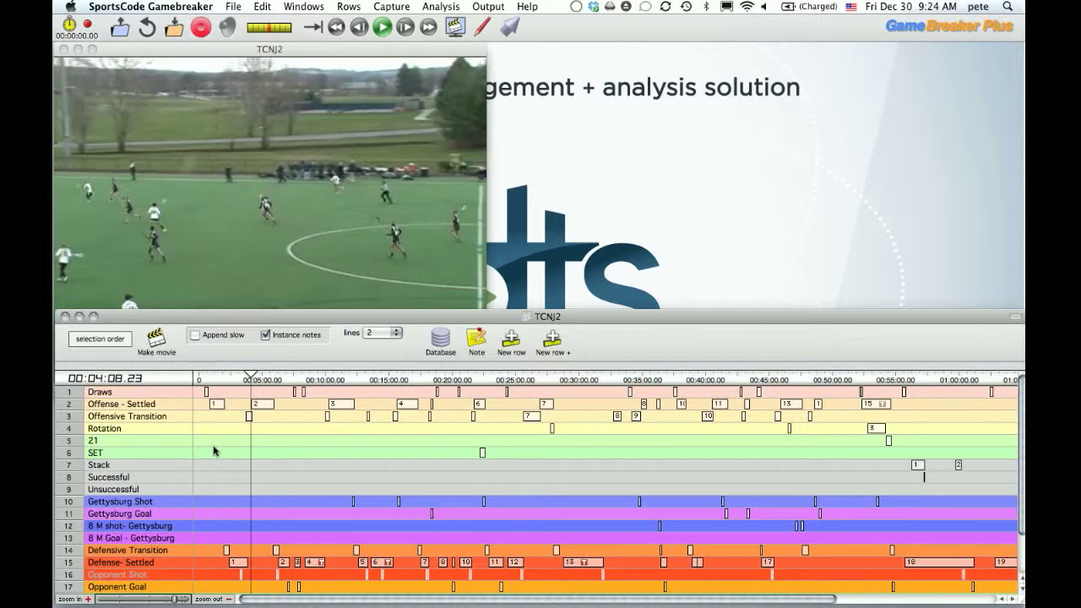
{"action": "left_click", "coordinate": [116, 345]}
{"action": "left_click", "coordinate": [160, 331]}
{"action": "left_click", "coordinate": [110, 343]}
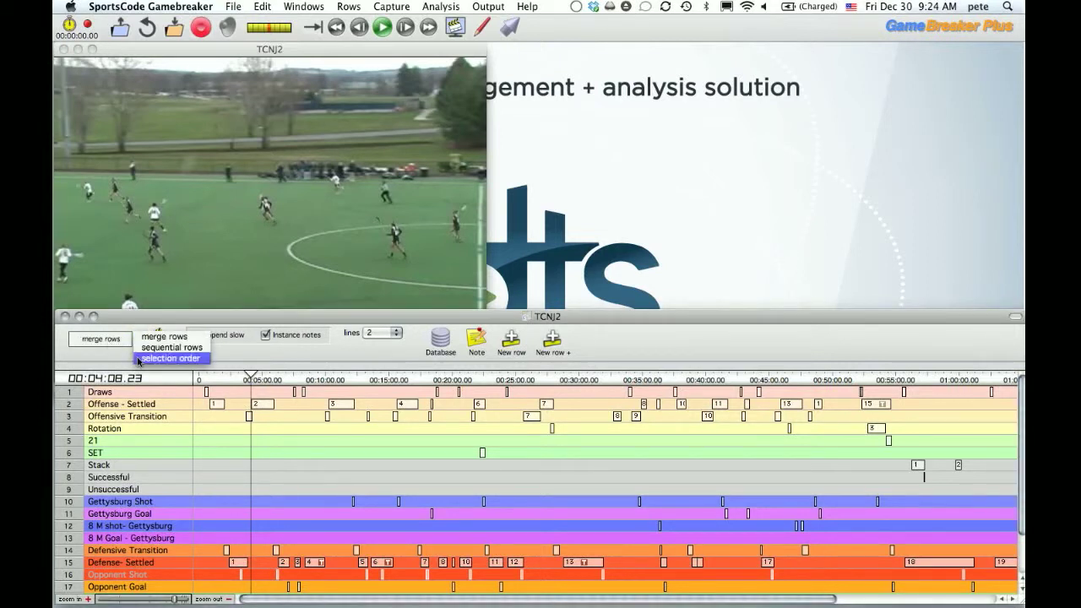
{"action": "left_click", "coordinate": [139, 359]}
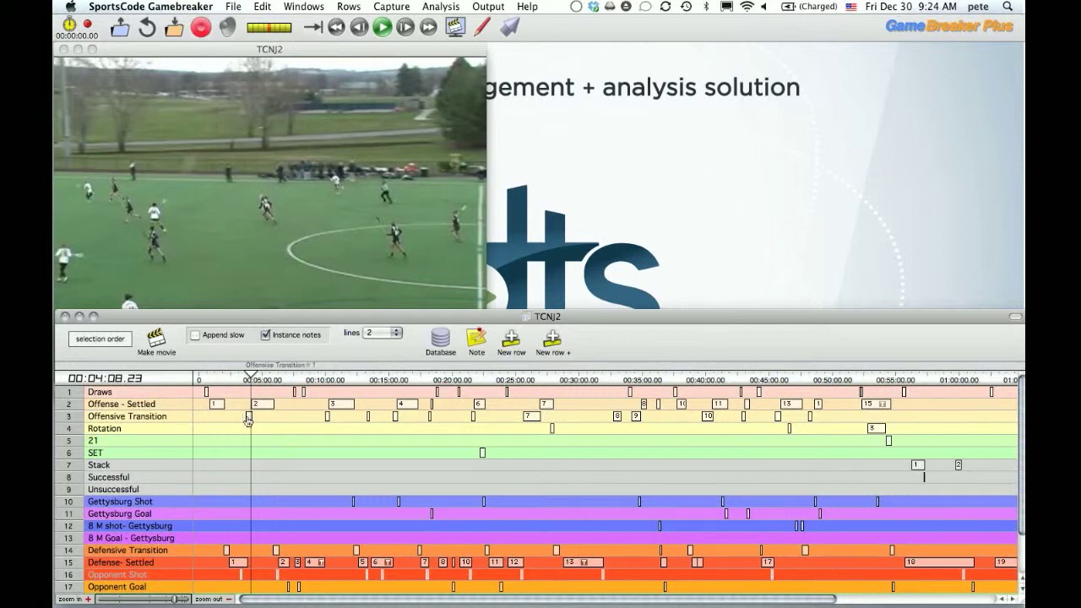
- Make a movie from five selected Offensive Transition instances and view its clip list
{"action": "left_click", "coordinate": [248, 420]}
{"action": "left_click", "coordinate": [326, 419]}
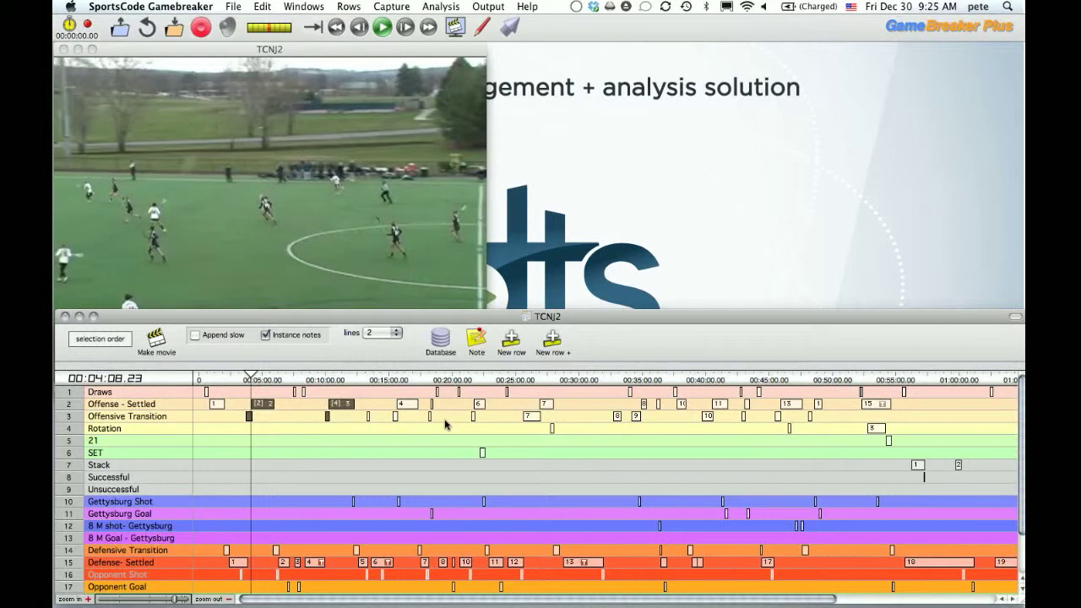
{"action": "left_click", "coordinate": [395, 417]}
{"action": "left_click", "coordinate": [474, 417]}
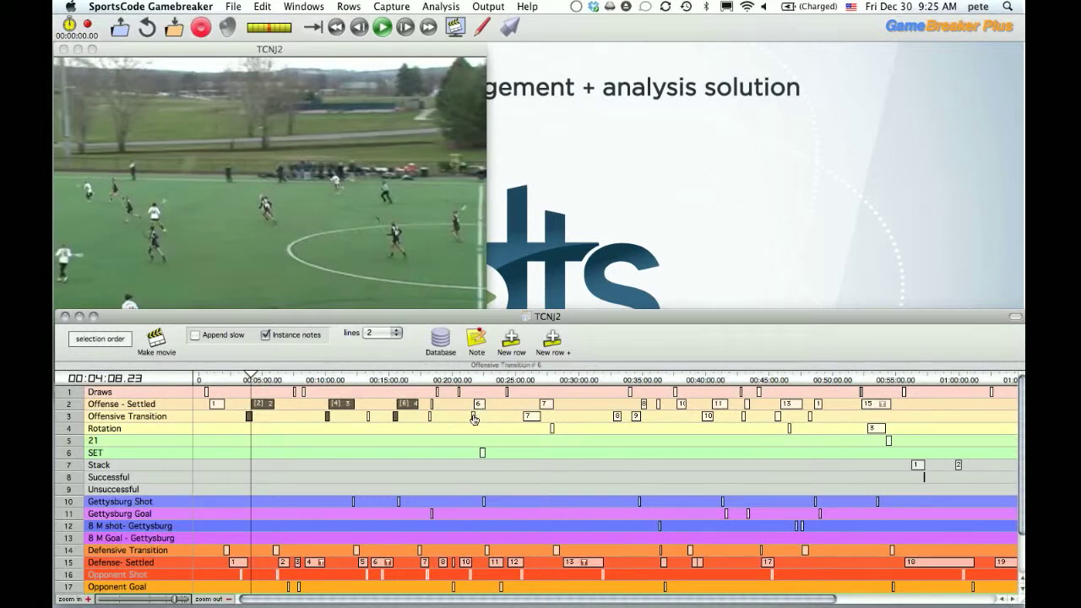
{"action": "left_click", "coordinate": [743, 417]}
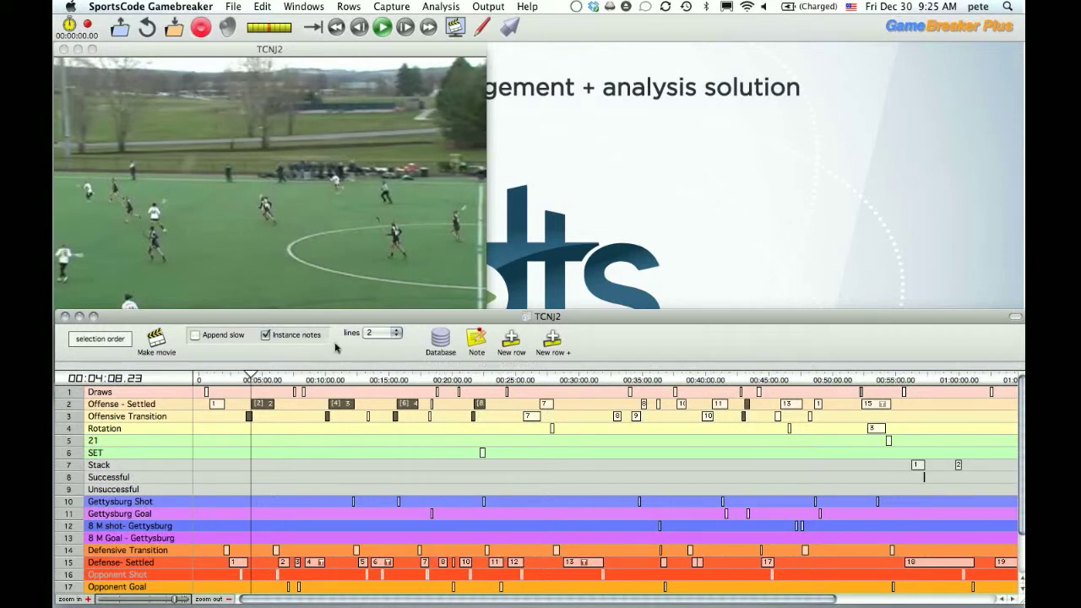
{"action": "left_click", "coordinate": [157, 339]}
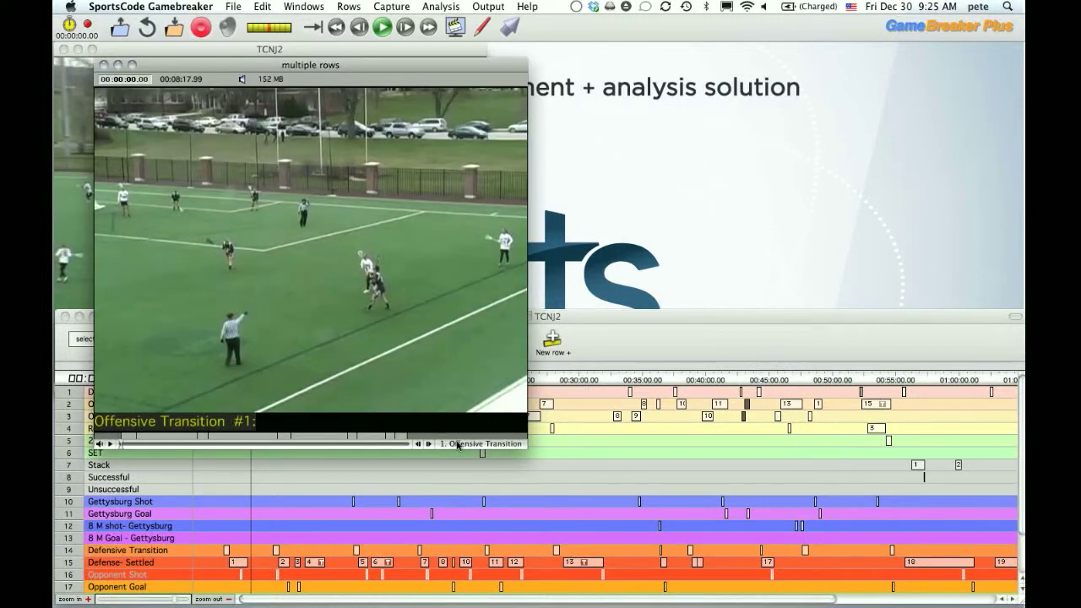
{"action": "left_click", "coordinate": [459, 445]}
- Keep Offensive Transition #1 showing, nudge the movie window up, and bring the TCNJ2 timeline forward
{"action": "left_click", "coordinate": [461, 444]}
{"action": "left_click_drag", "start_coordinate": [382, 67], "coordinate": [380, 61]}
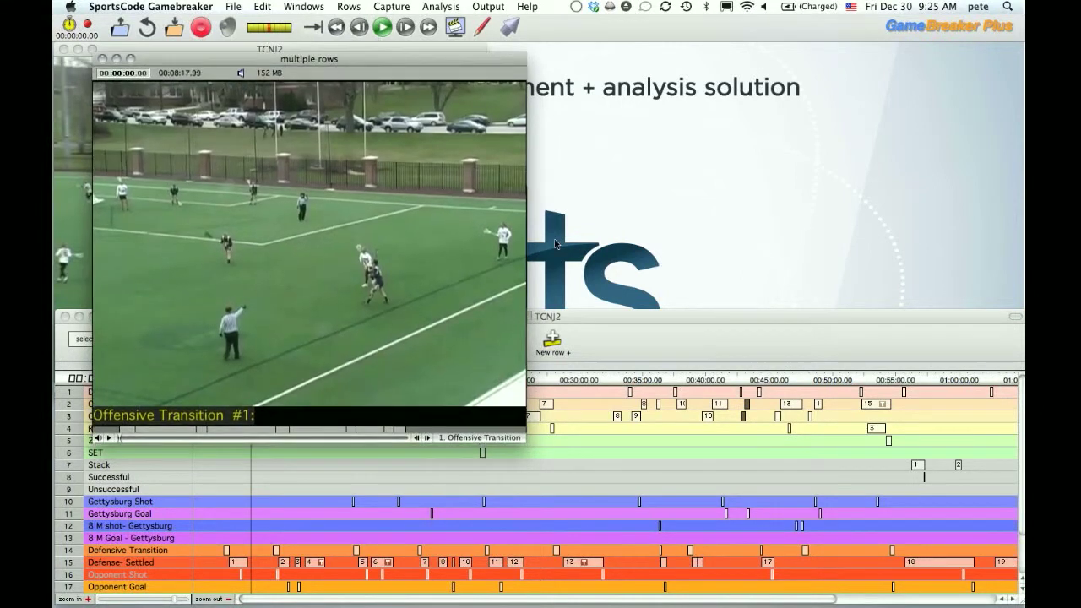
{"action": "left_click", "coordinate": [596, 441]}
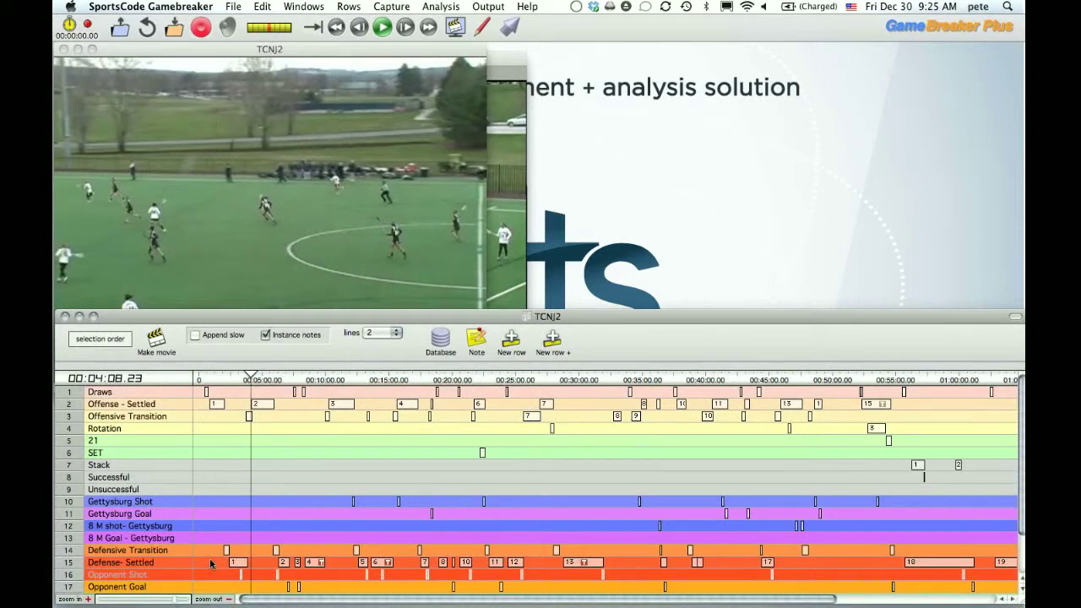
- Make a movie from Defensive Transition and Defense-Settled instances in rows 14–15
{"action": "left_click", "coordinate": [226, 549]}
{"action": "left_click", "coordinate": [237, 561], "text": "shift"}
{"action": "left_click", "coordinate": [276, 549], "text": "shift"}
{"action": "left_click", "coordinate": [357, 549], "text": "shift"}
{"action": "left_click", "coordinate": [362, 562], "text": "shift"}
{"action": "left_click", "coordinate": [420, 550], "text": "shift"}
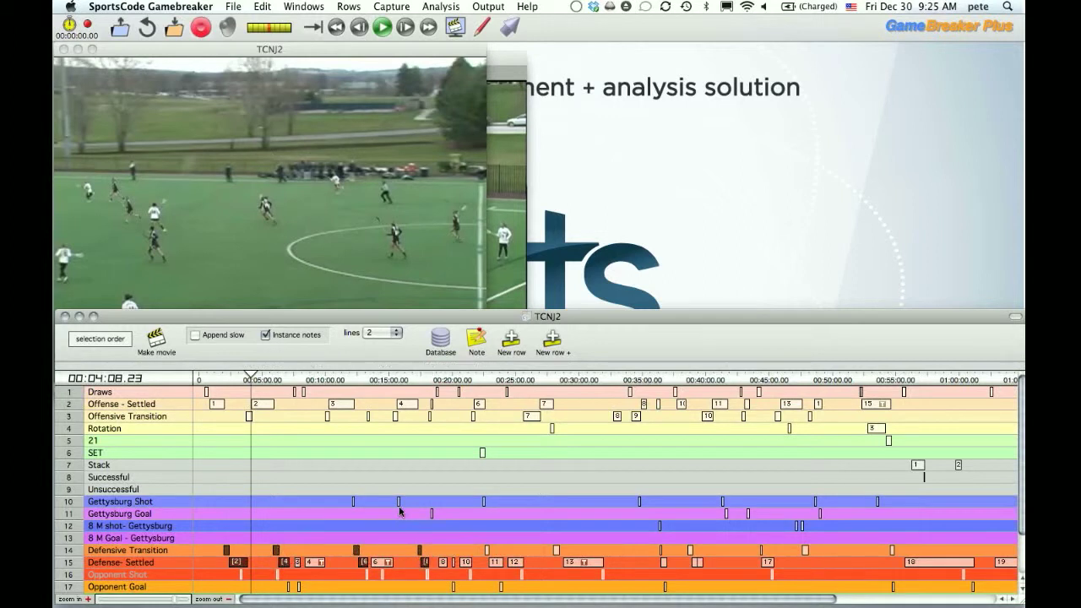
{"action": "left_click", "coordinate": [153, 341]}
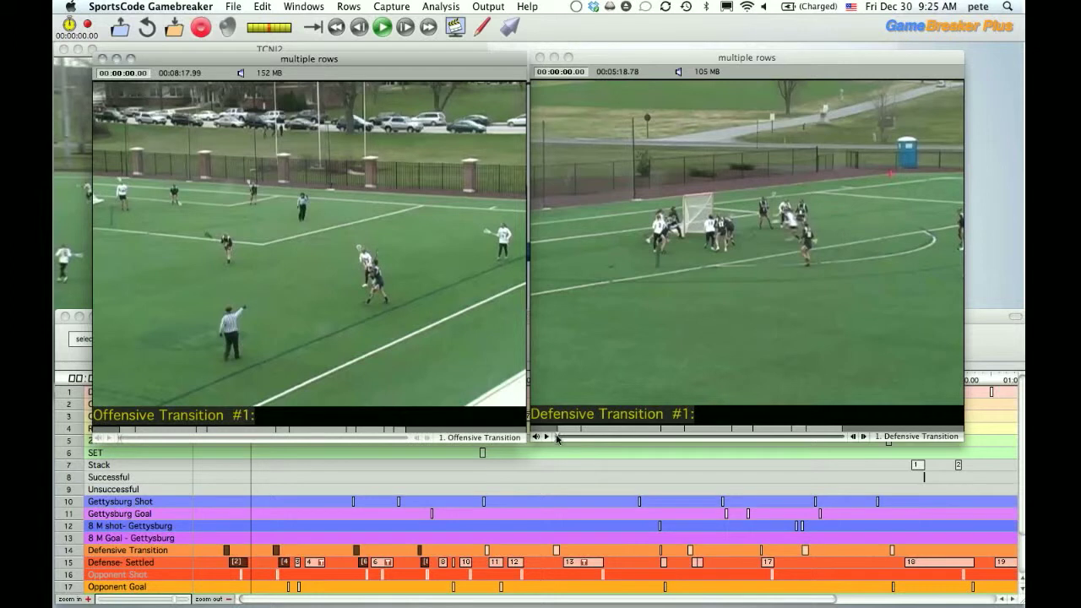
- Scrub through both movies, returning each to its first clip
{"action": "left_click_drag", "start_coordinate": [557, 437], "coordinate": [550, 437]}
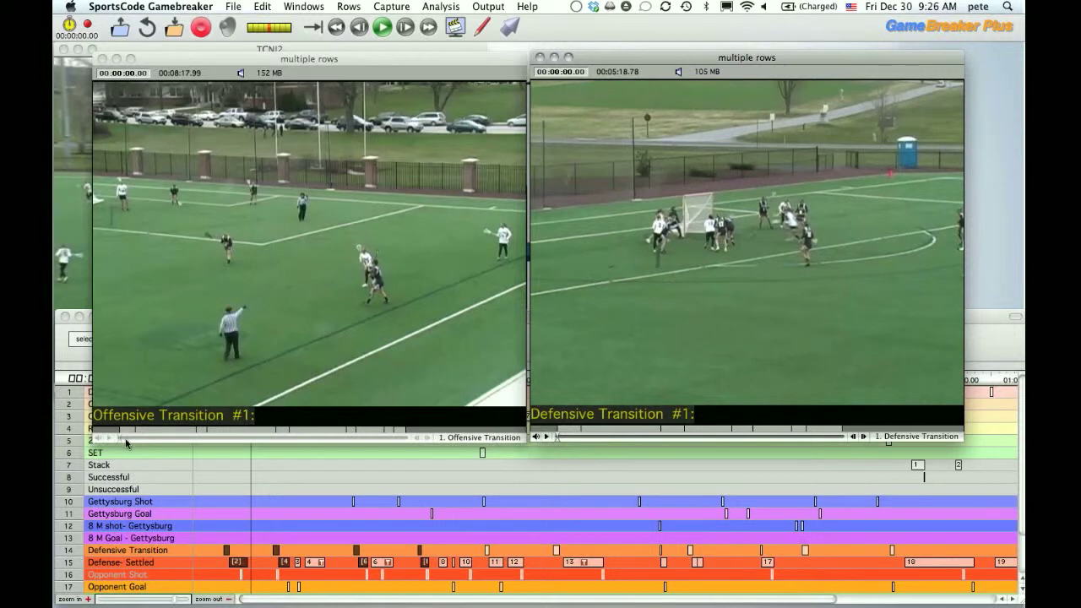
{"action": "left_click", "coordinate": [119, 439]}
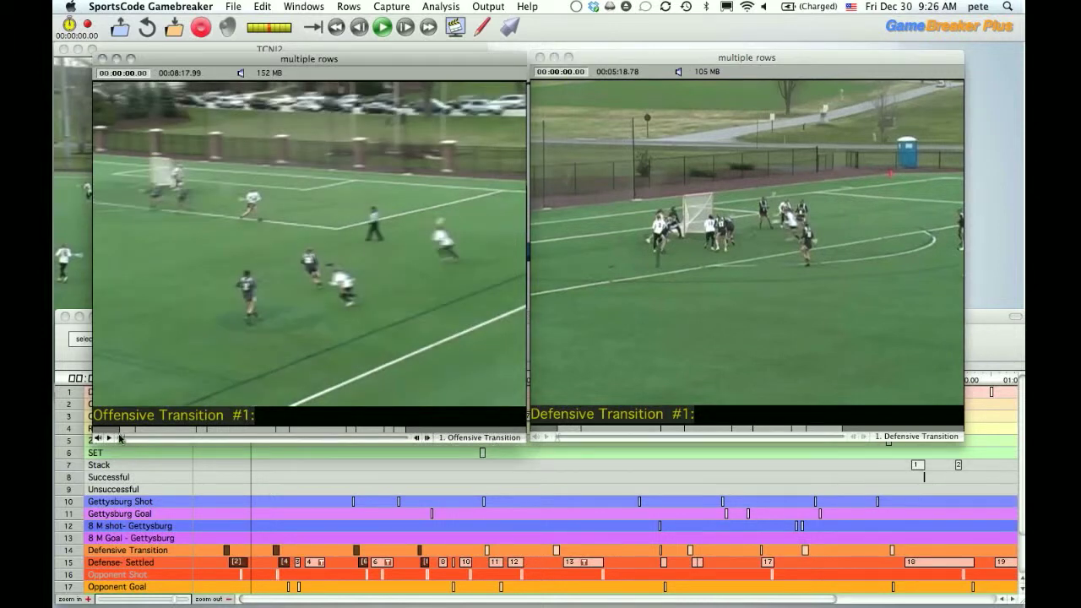
{"action": "left_click", "coordinate": [115, 439]}
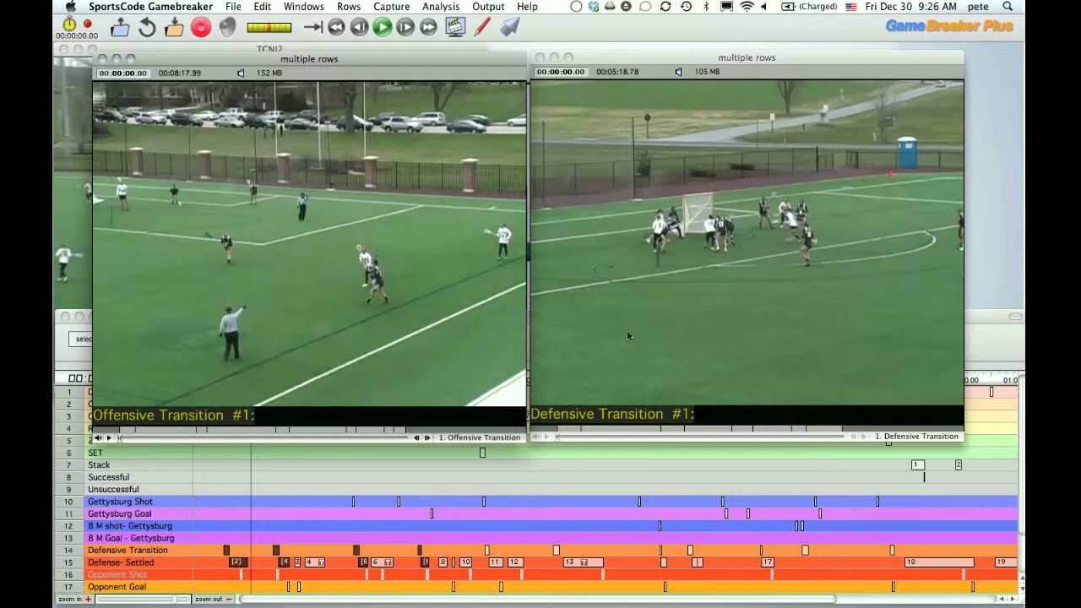
{"action": "left_click_drag", "start_coordinate": [555, 437], "coordinate": [633, 439]}
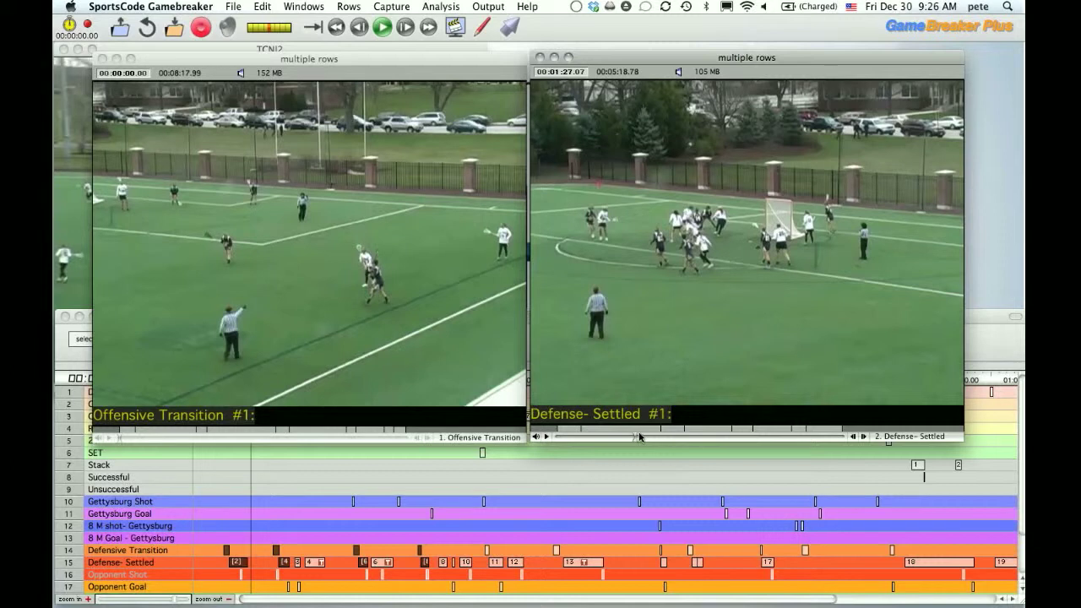
{"action": "left_click", "coordinate": [547, 437]}
- Drop the offensive movie onto the defensive one, jump to Offensive Transition #1, and move the window left
{"action": "left_click_drag", "start_coordinate": [323, 240], "coordinate": [647, 245]}
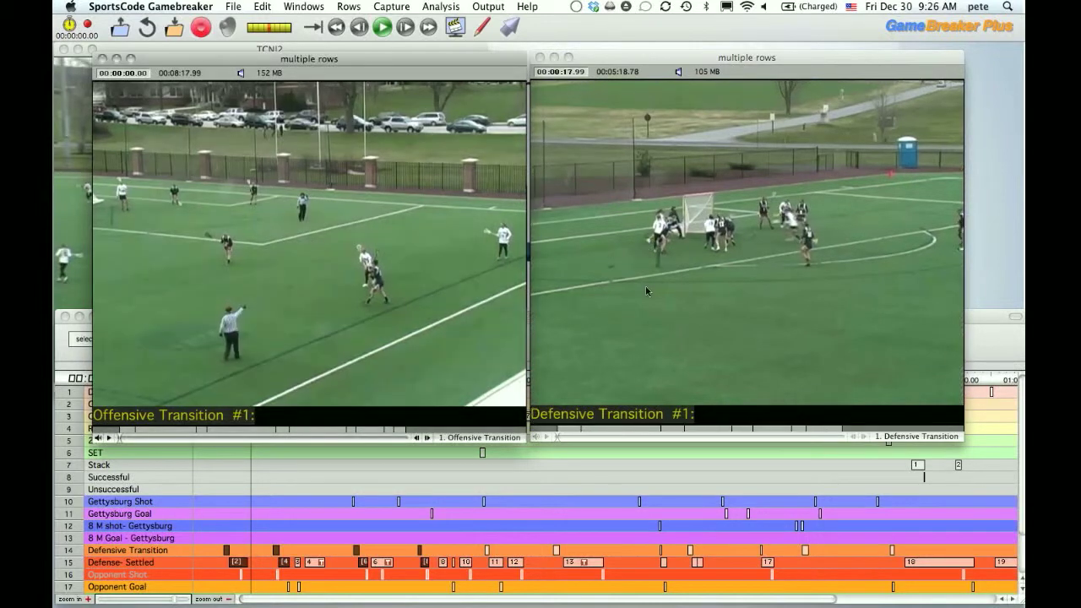
{"action": "left_click", "coordinate": [685, 346]}
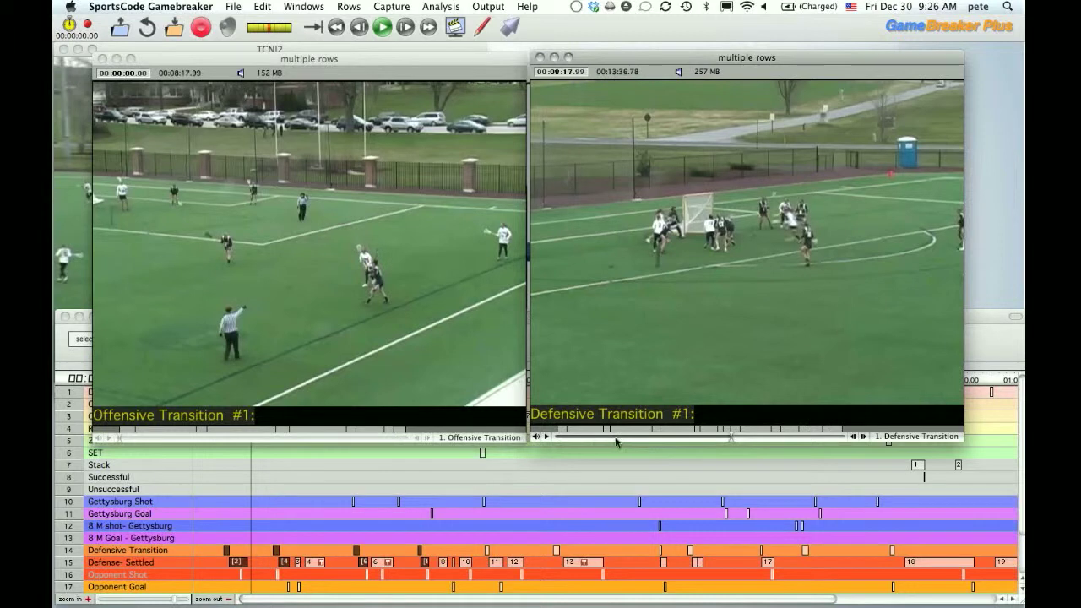
{"action": "left_click", "coordinate": [916, 436]}
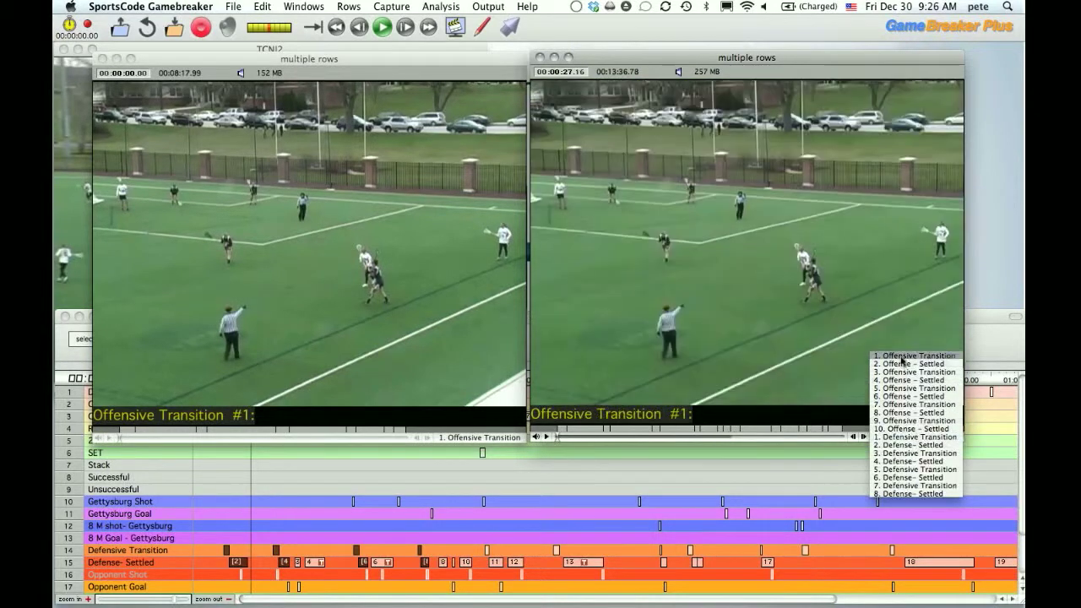
{"action": "left_click", "coordinate": [905, 357]}
{"action": "left_click_drag", "start_coordinate": [644, 60], "coordinate": [447, 72]}
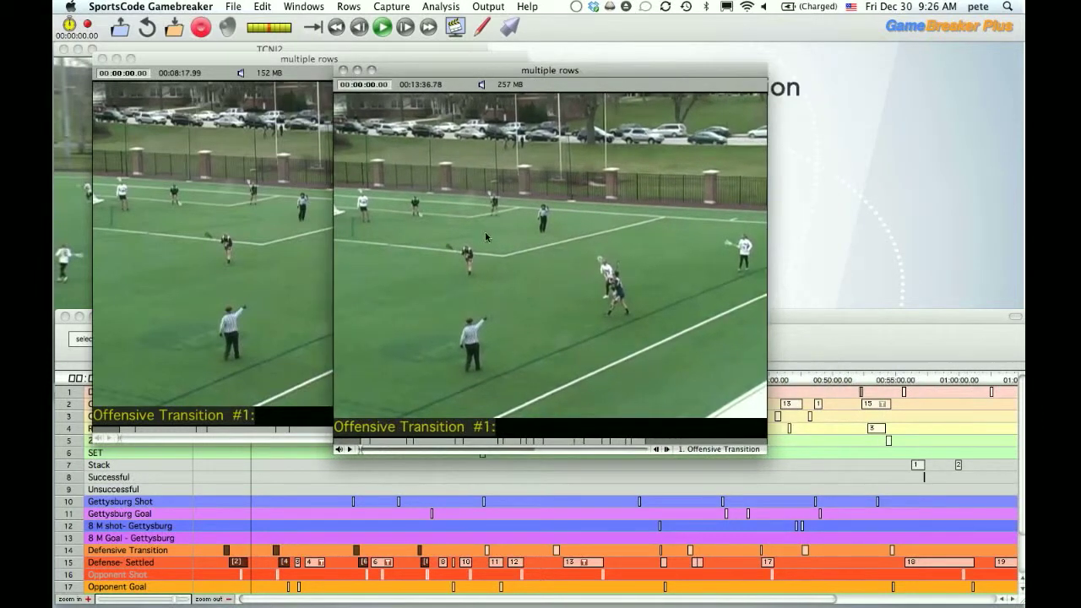
- Drag the Opponent Goal row up to row 16, above Opponent Shot
{"action": "scroll", "coordinate": [1020, 506], "scroll_direction": "down", "scroll_amount": 3}
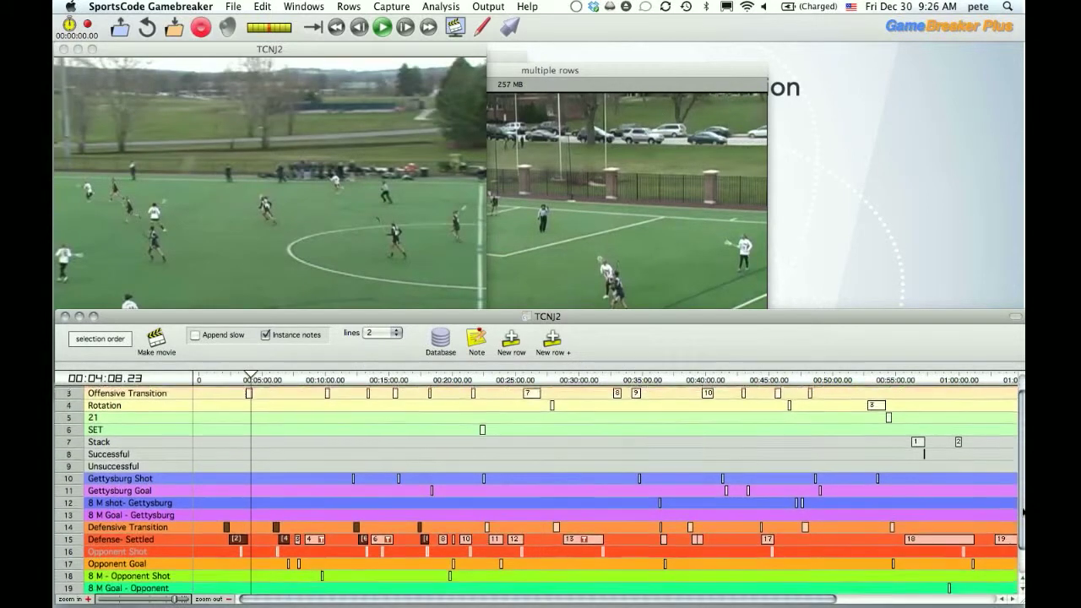
{"action": "scroll", "coordinate": [341, 536], "scroll_direction": "up", "scroll_amount": 3}
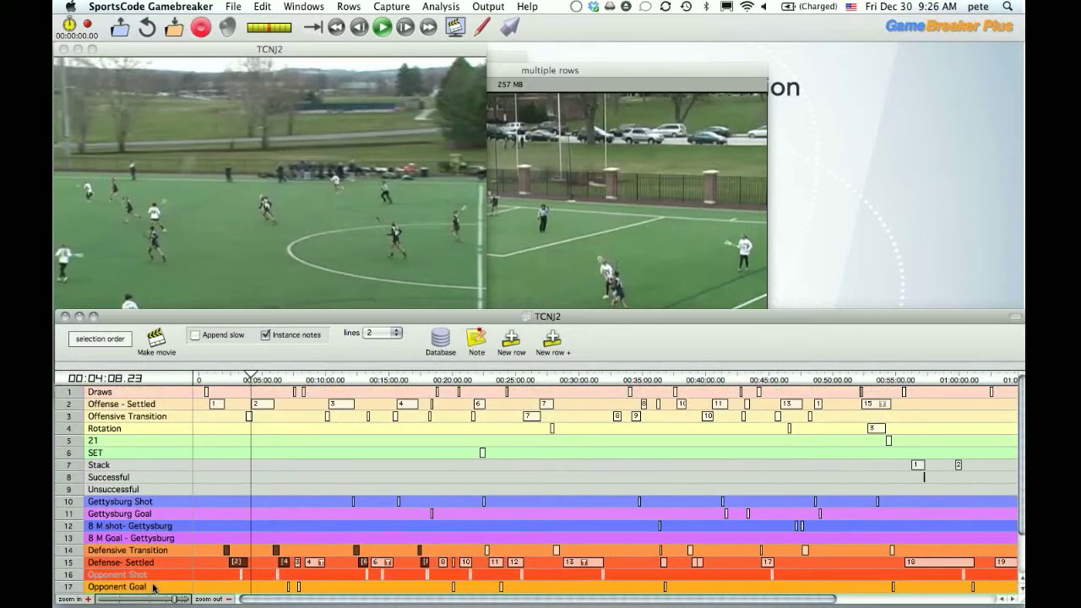
{"action": "left_click_drag", "start_coordinate": [153, 588], "coordinate": [153, 574]}
{"action": "left_click_drag", "start_coordinate": [153, 573], "coordinate": [152, 574]}
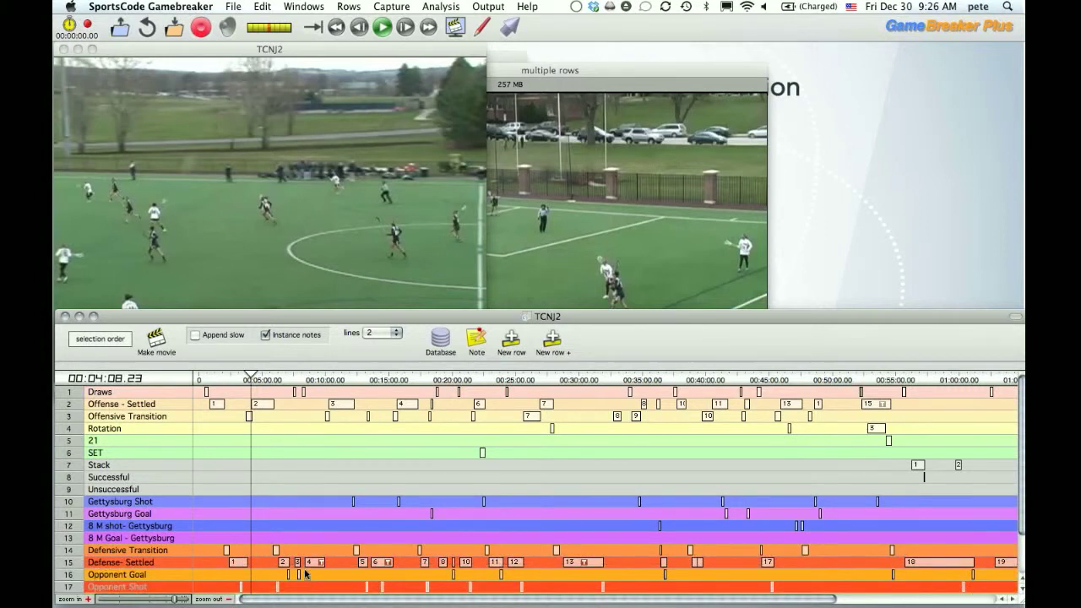
- Make a movie from five Defense-Settled instances in row 15
{"action": "left_click", "coordinate": [283, 563]}
{"action": "left_click", "coordinate": [298, 563], "text": "super"}
{"action": "left_click", "coordinate": [454, 563], "text": "super"}
{"action": "left_click", "coordinate": [496, 562], "text": "super"}
{"action": "left_click", "coordinate": [663, 567], "text": "super"}
{"action": "left_click", "coordinate": [157, 337]}
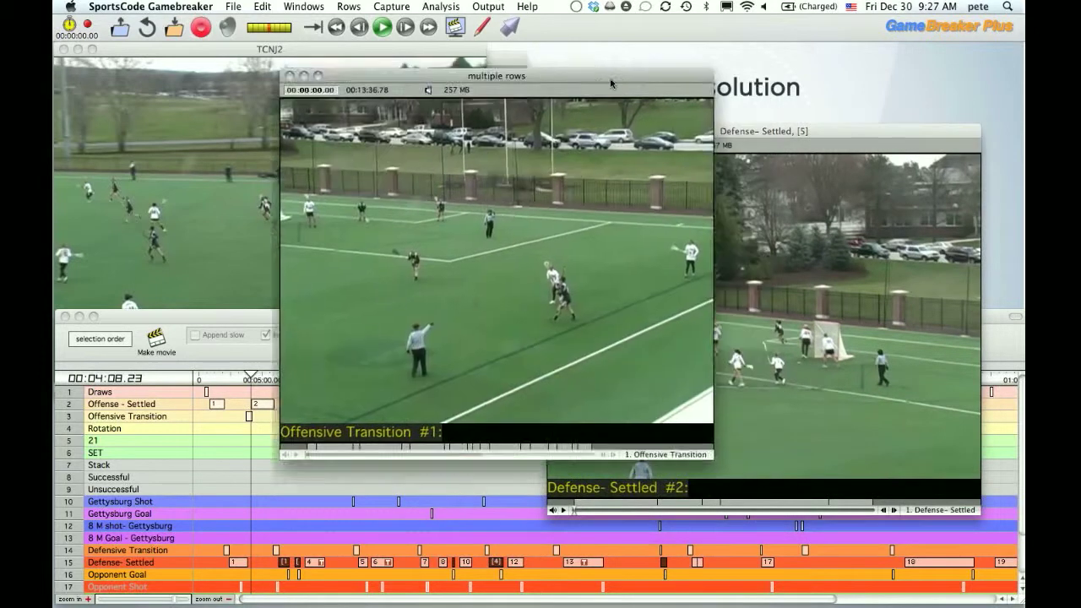
- Drop the combined transition movie onto the Defense-Settled movie, extending it to 00:16:44.44
{"action": "left_click_drag", "start_coordinate": [663, 78], "coordinate": [432, 154]}
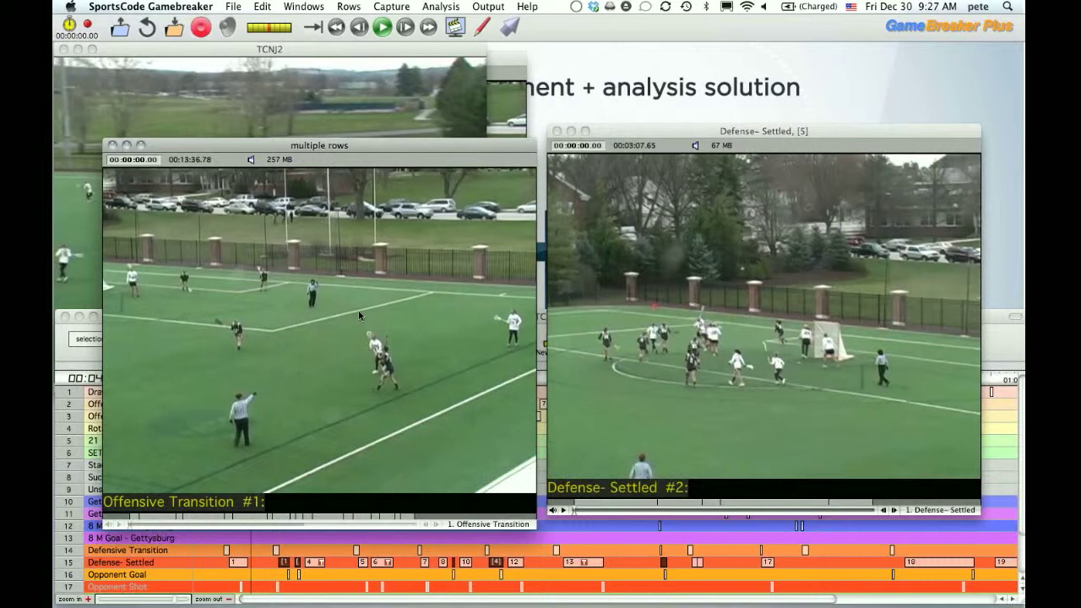
{"action": "left_click_drag", "start_coordinate": [360, 302], "coordinate": [719, 291]}
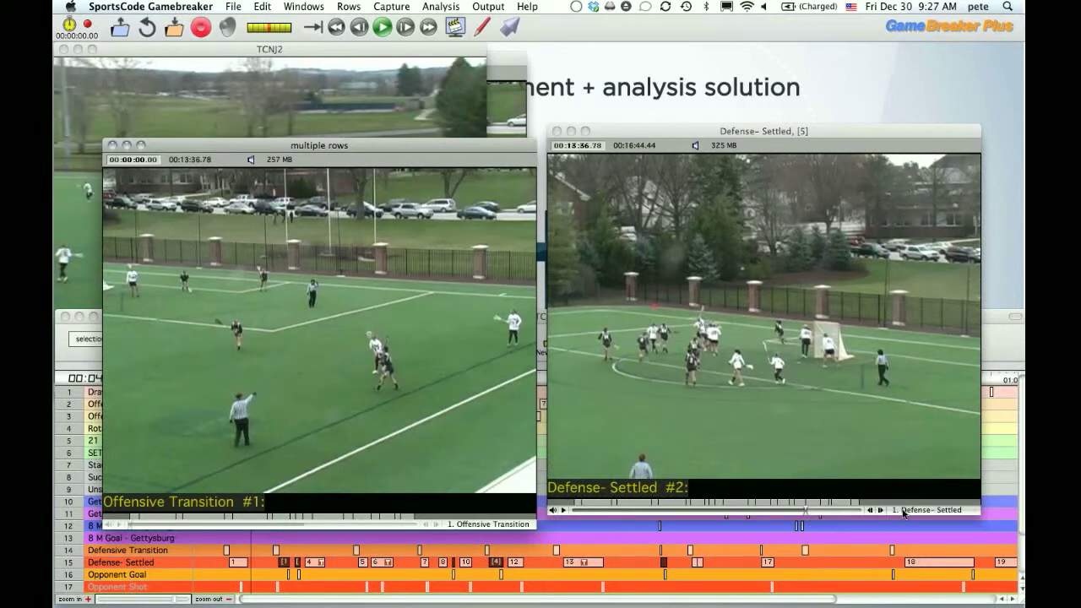